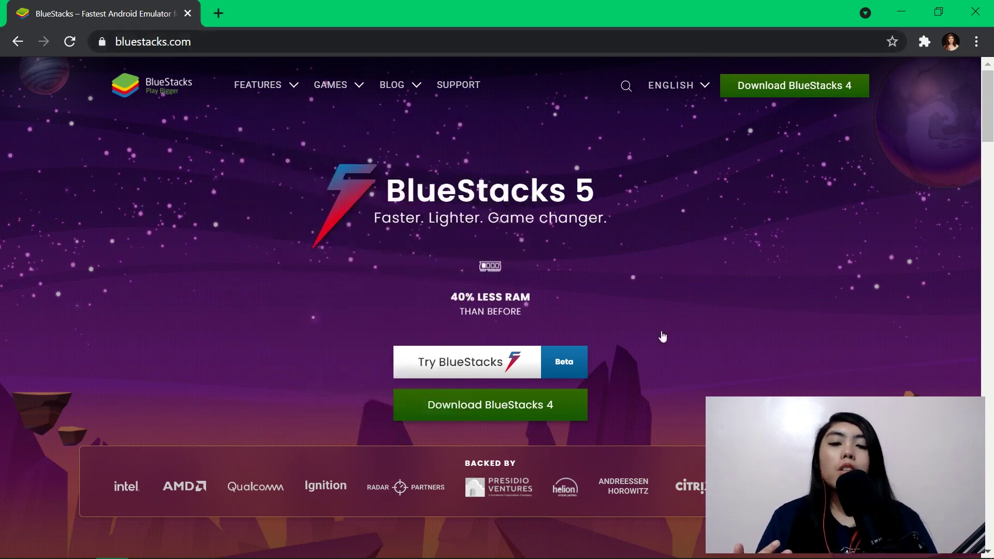
Look over the top games and the full games catalogue on the BlueStacks site, and return to its home page
scroll(768, 360, "down", 12)
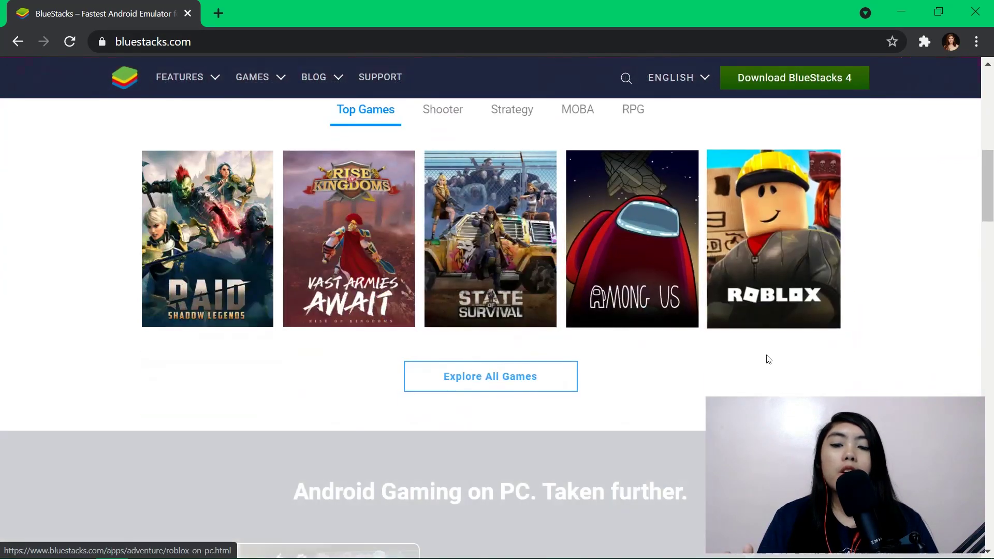
scroll(517, 382, "down", 3)
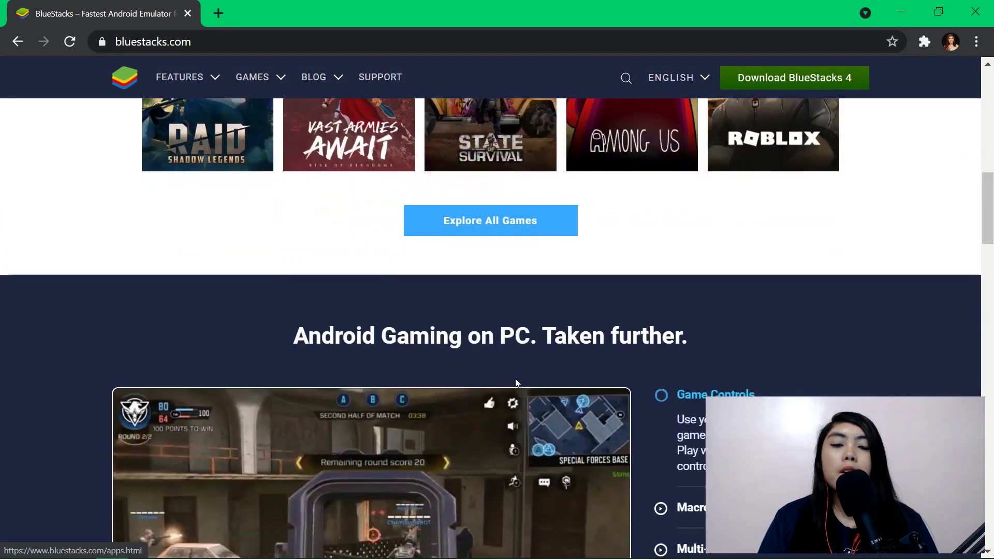
scroll(650, 116, "up", 3)
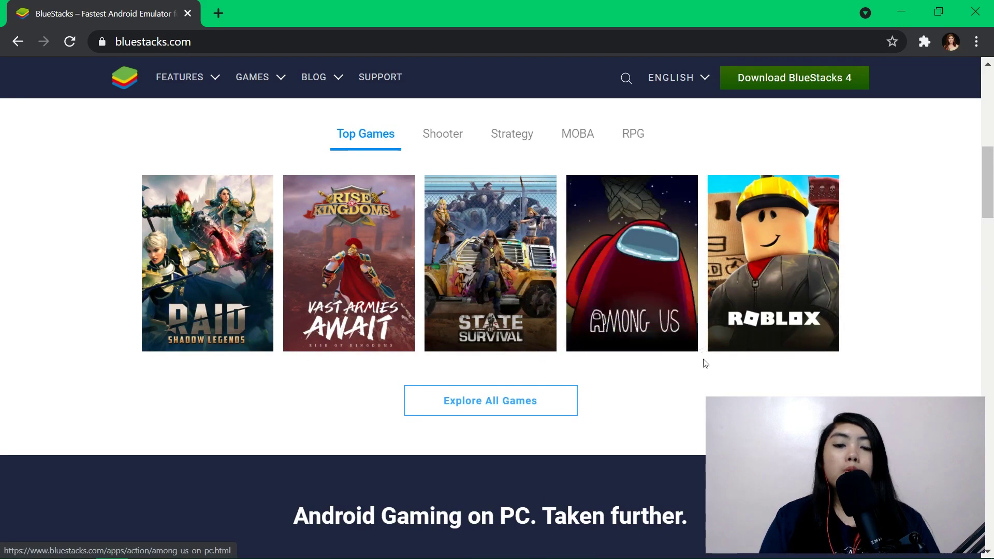
left_click(504, 406)
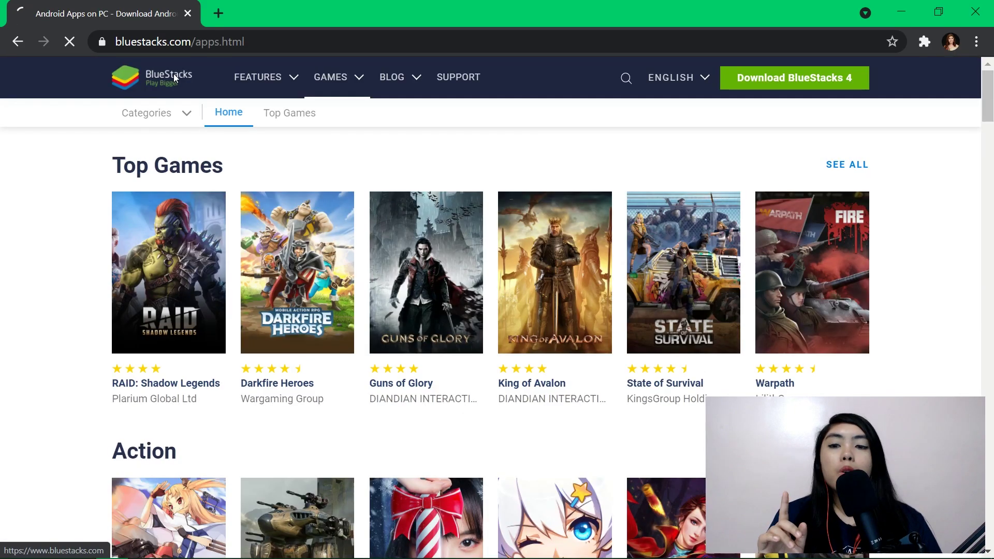
left_click(173, 77)
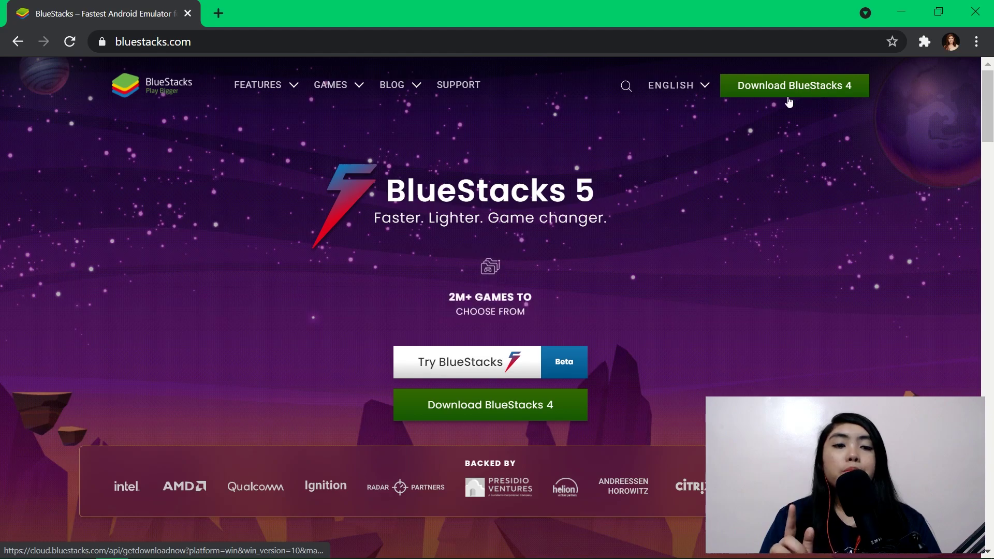
Download the BlueStacks 4 installer, and switch from the browser to the BlueStacks app using its desktop shortcut
left_click(806, 96)
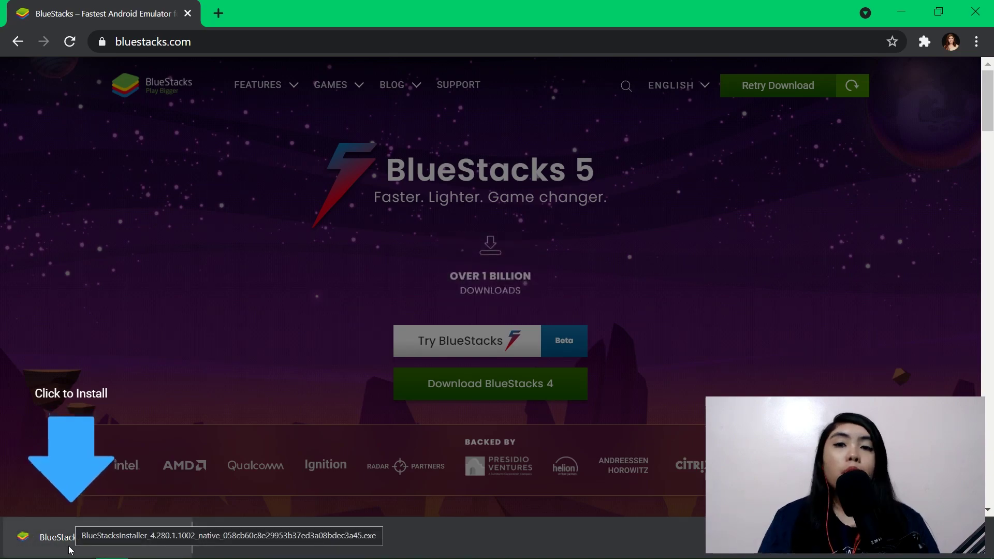
left_click(892, 12)
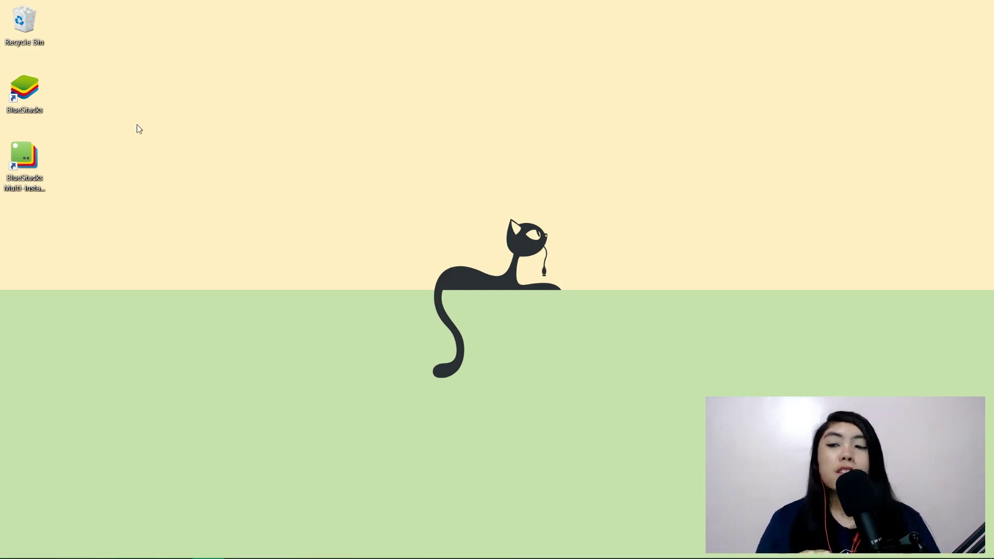
double_click(36, 101)
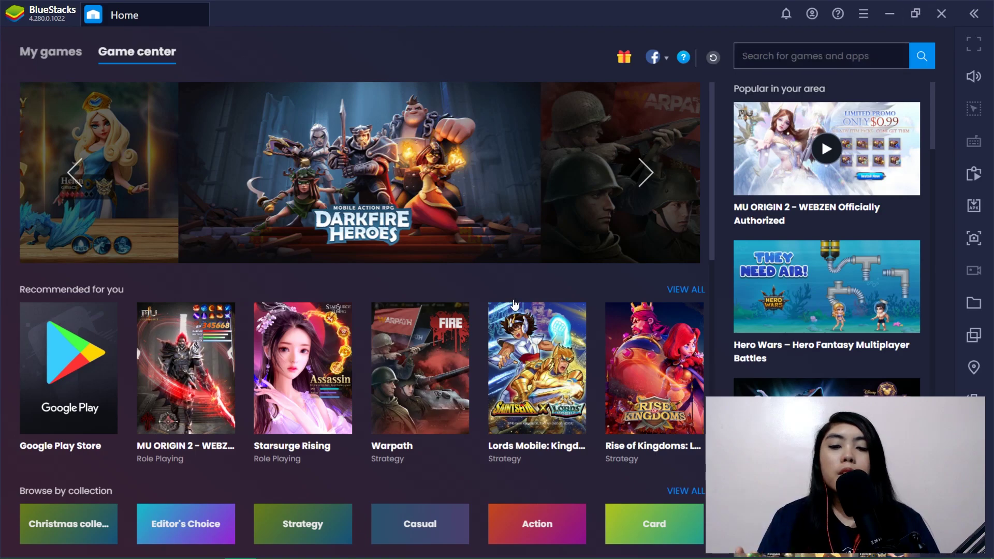
Search the Game center for "kumu" and launch the Kumu app from the results
scroll(721, 175, "down", 2)
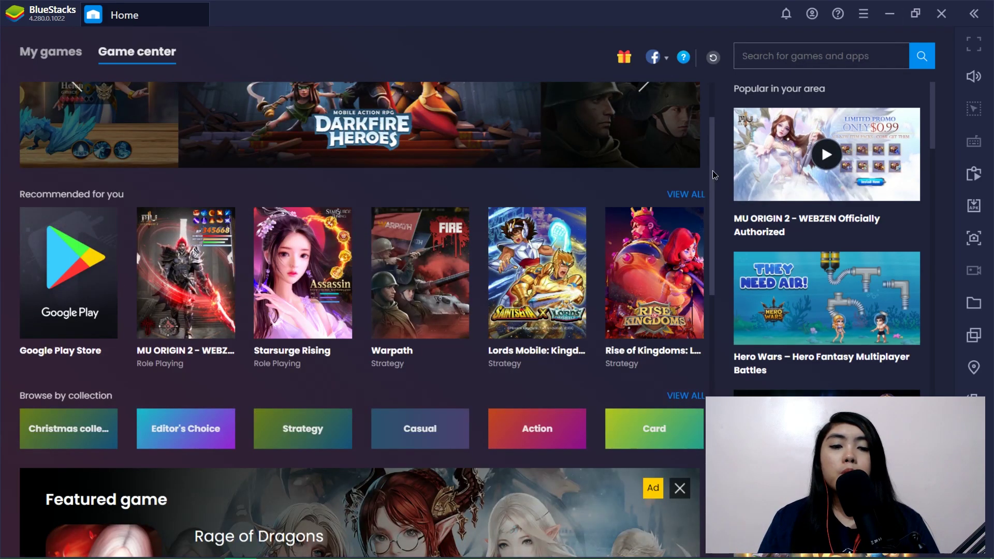
scroll(713, 171, "down", 10)
scroll(688, 355, "down", 4)
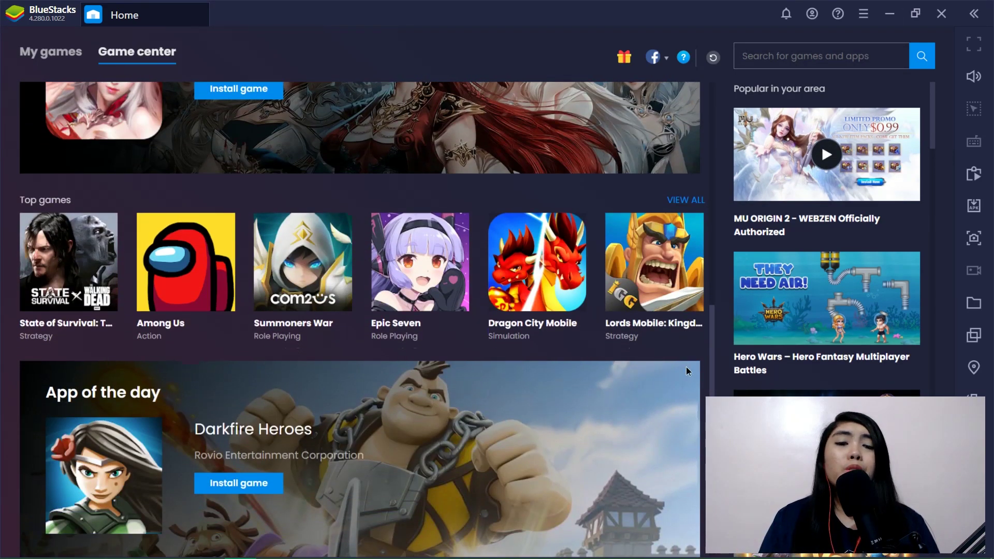
scroll(362, 329, "up", 1)
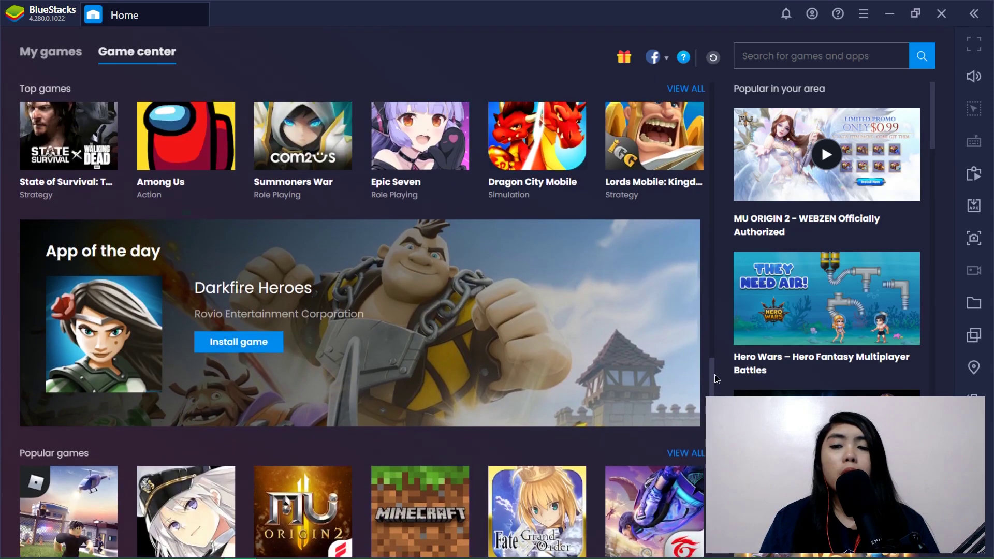
scroll(363, 329, "down", 1)
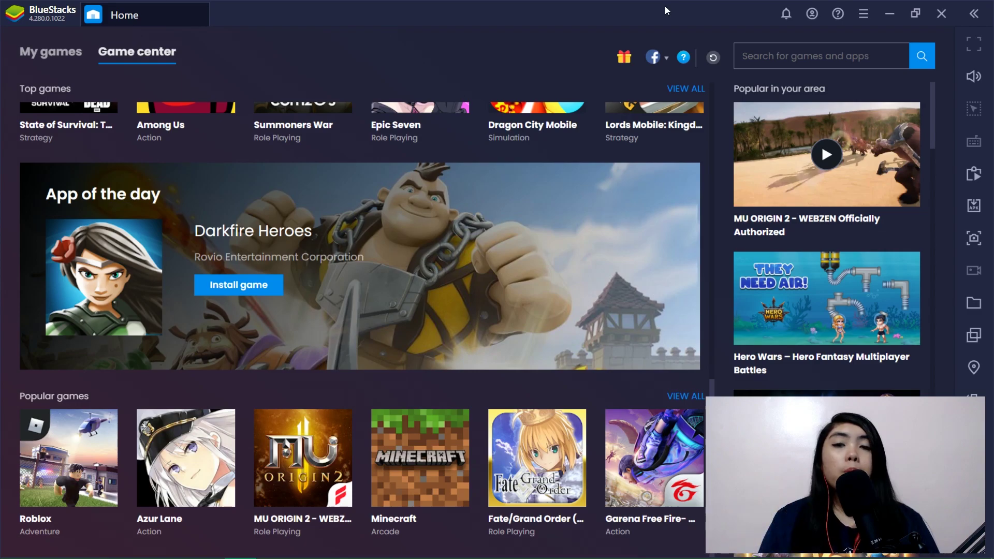
left_click(788, 54)
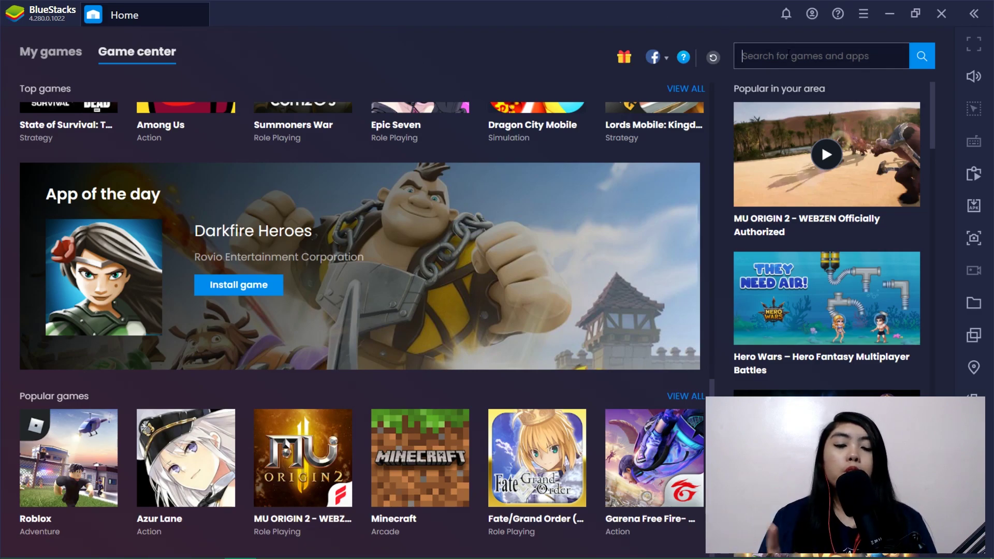
type("ki")
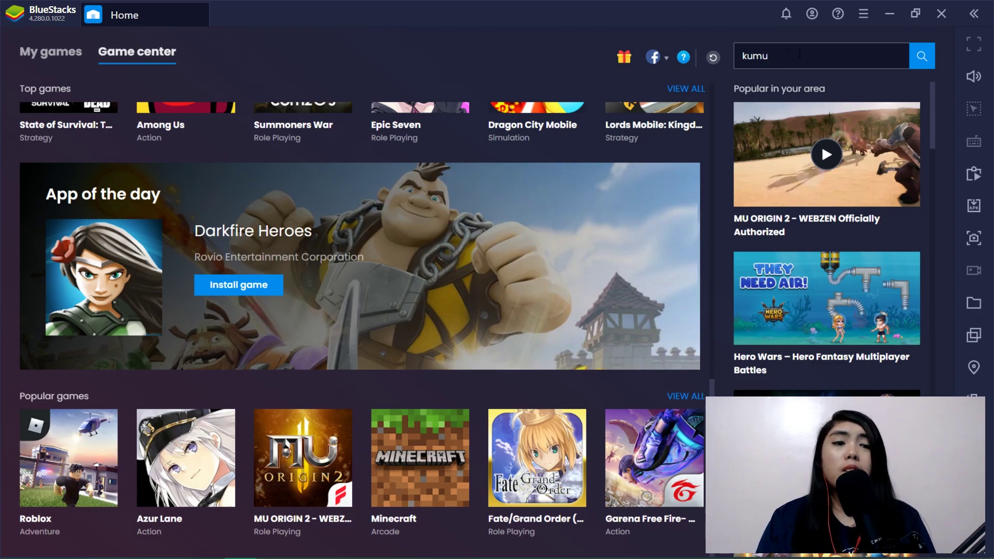
left_click(933, 62)
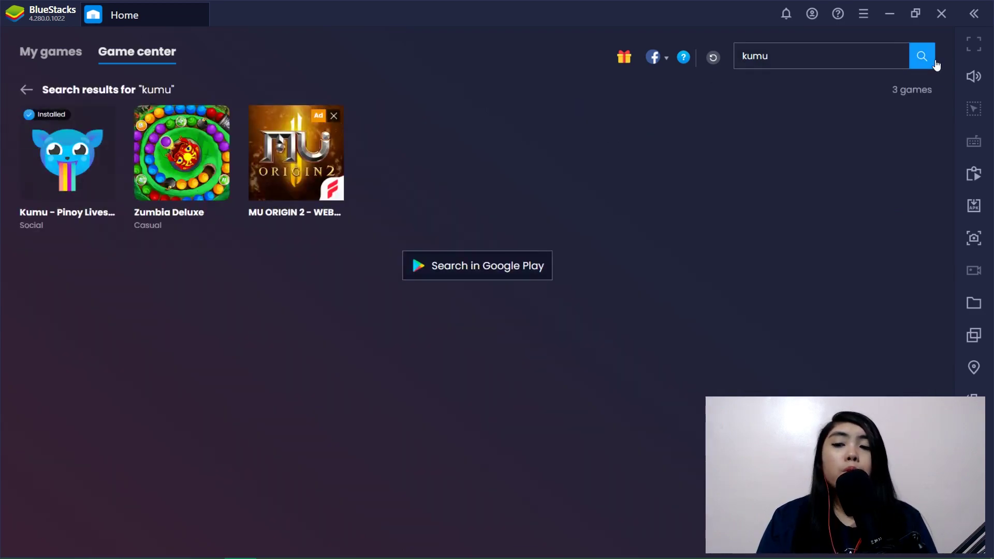
mouse_move(85, 136)
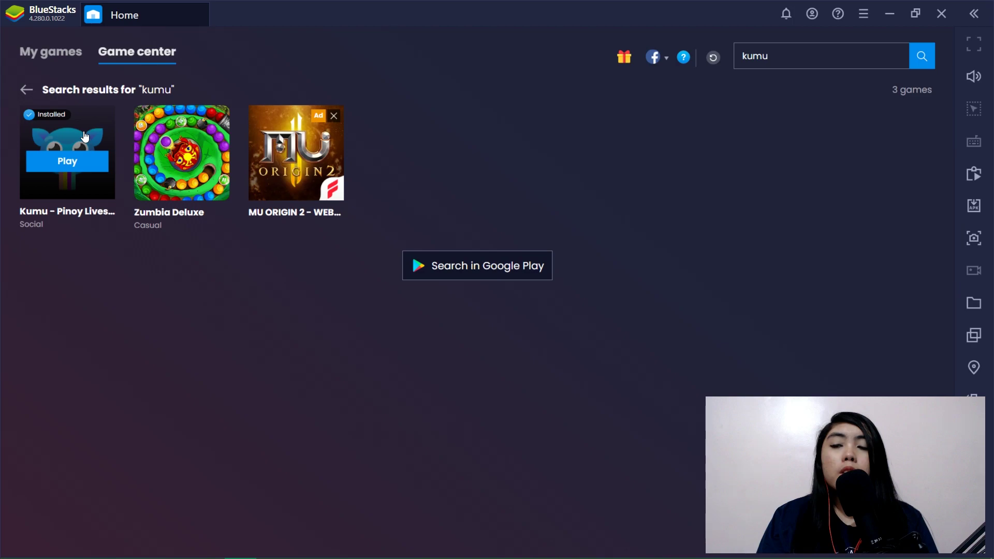
left_click(74, 164)
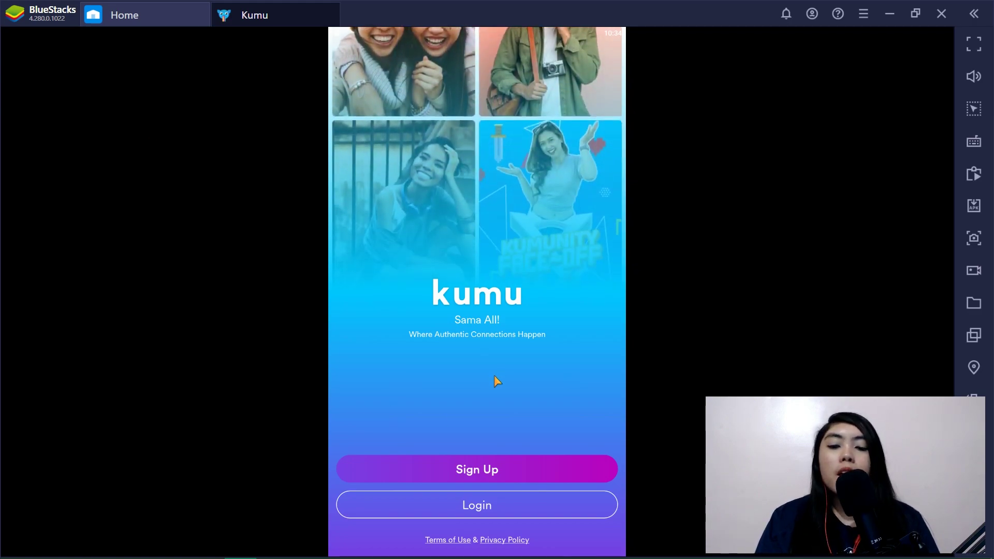
Log in to Kumu with the previously linked Facebook account
left_click(479, 507)
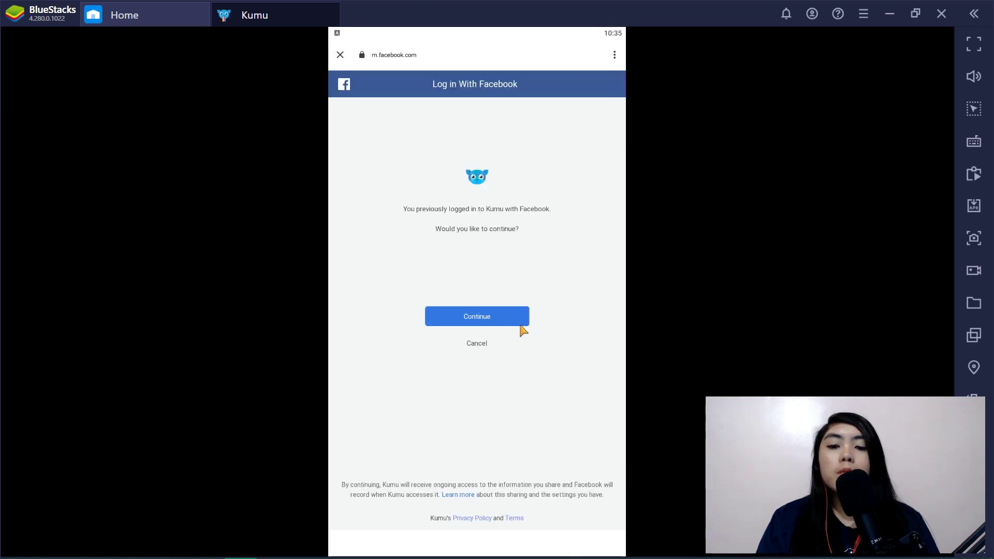
left_click(522, 329)
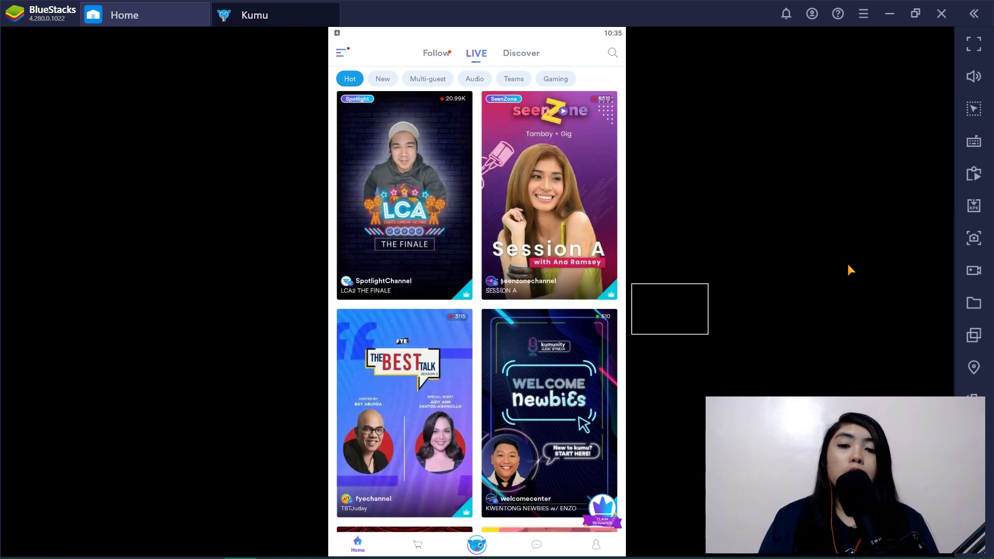
Open Kumu's setup page for going live and dismiss the introductory tips
scroll(553, 385, "down", 5)
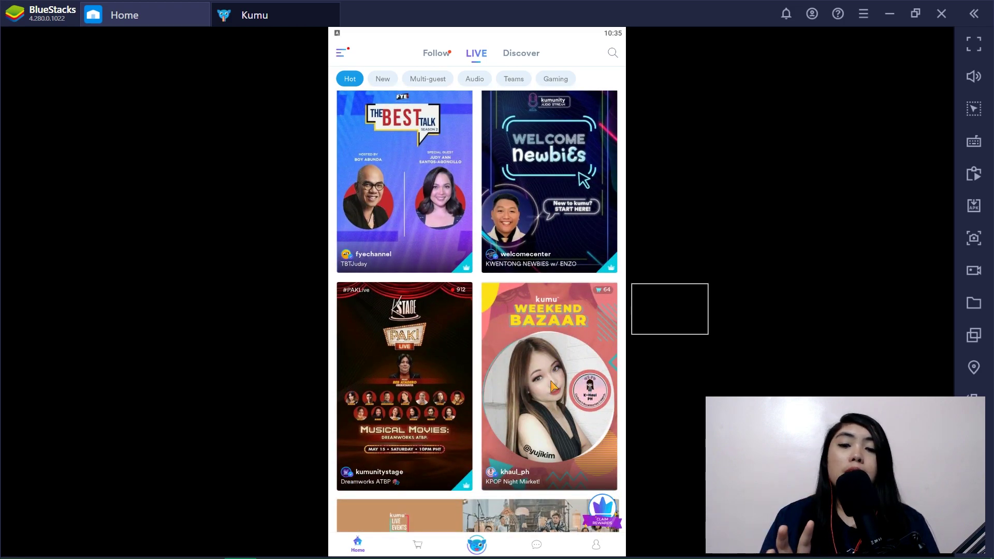
scroll(553, 385, "down", 15)
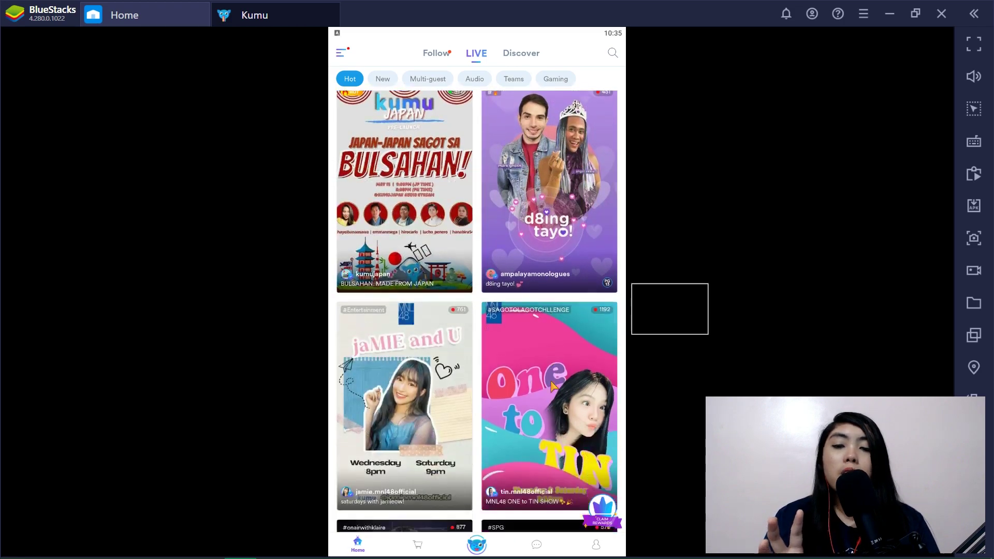
scroll(553, 385, "down", 3)
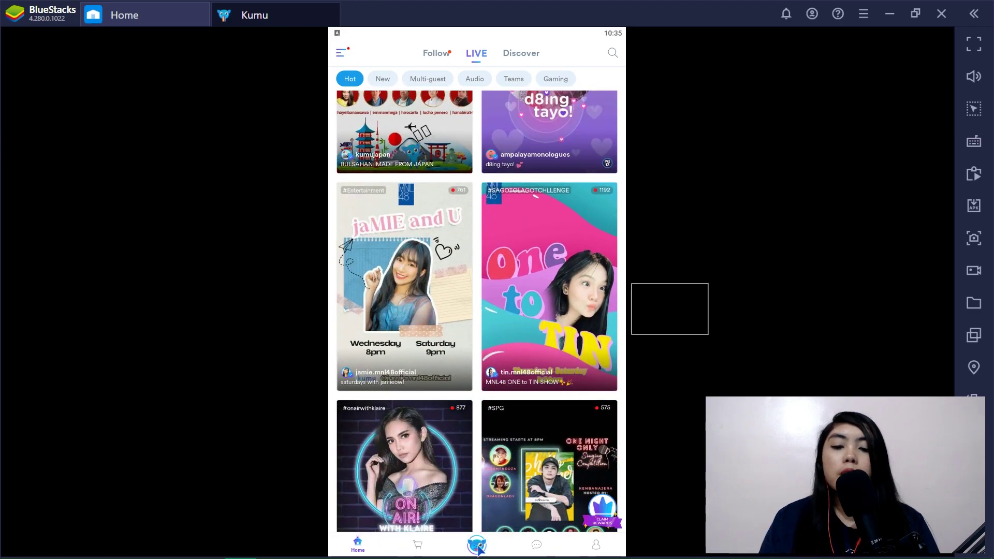
left_click(478, 547)
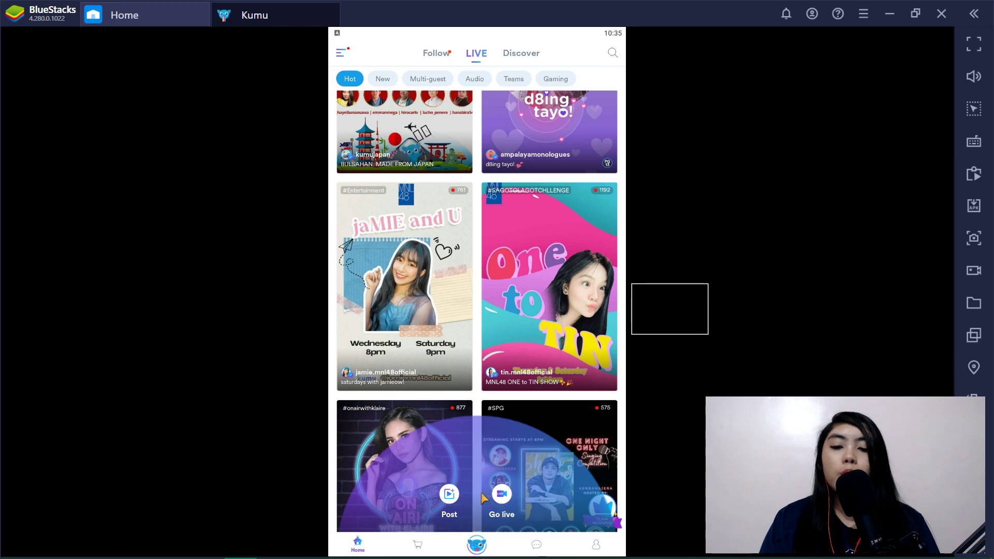
left_click(496, 494)
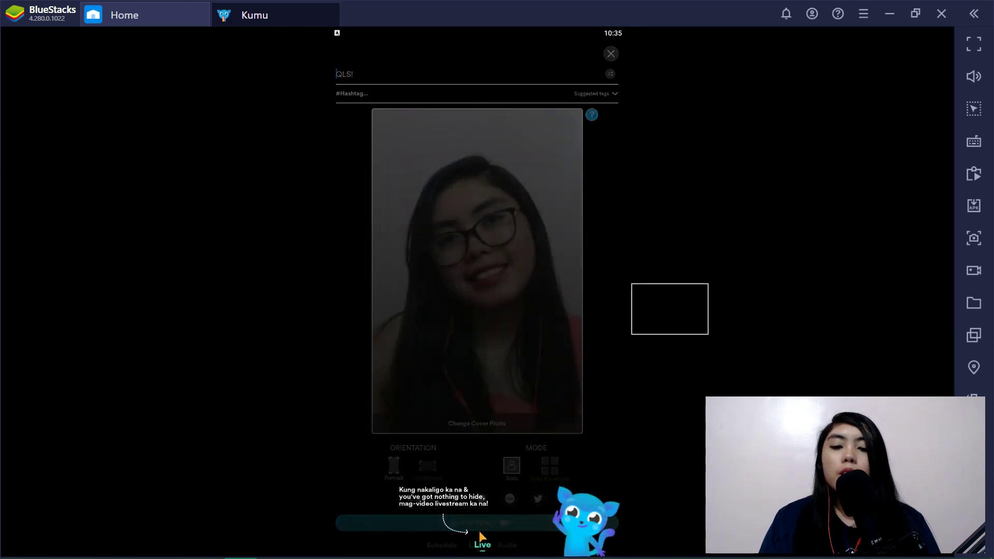
left_click(479, 530)
left_click(479, 530)
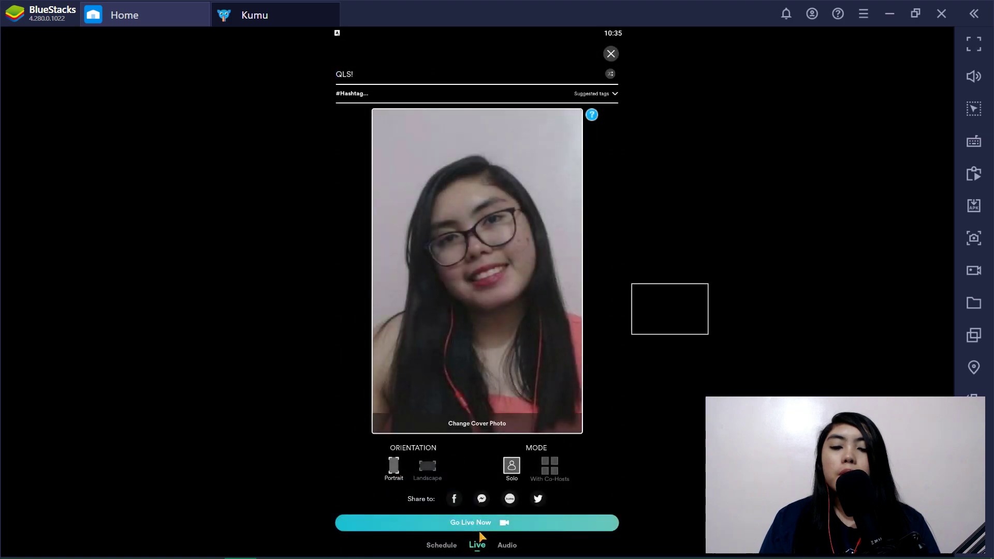
Examine the Audio and Schedule livestream setups and return to the Live video setup
left_click(516, 544)
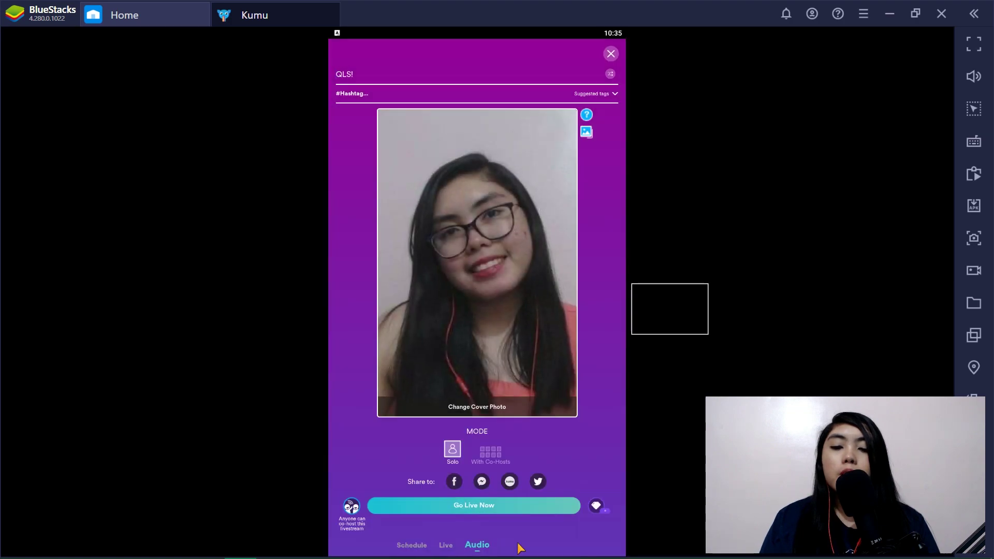
left_click(443, 546)
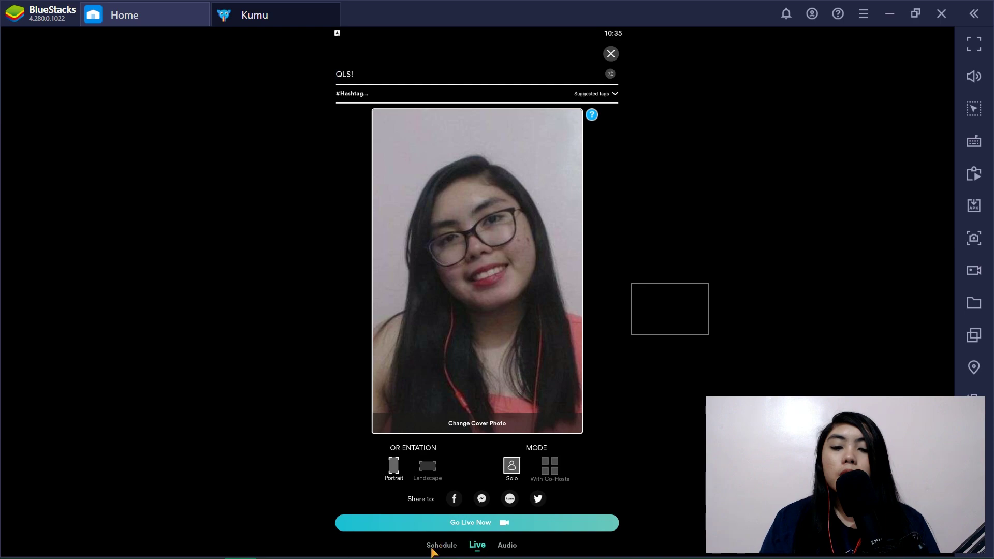
left_click(437, 547)
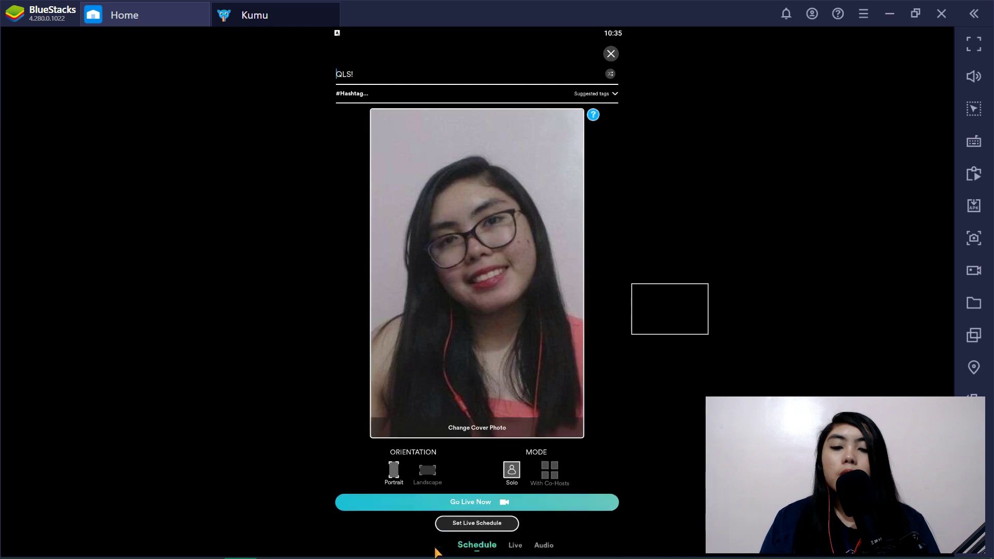
left_click(516, 550)
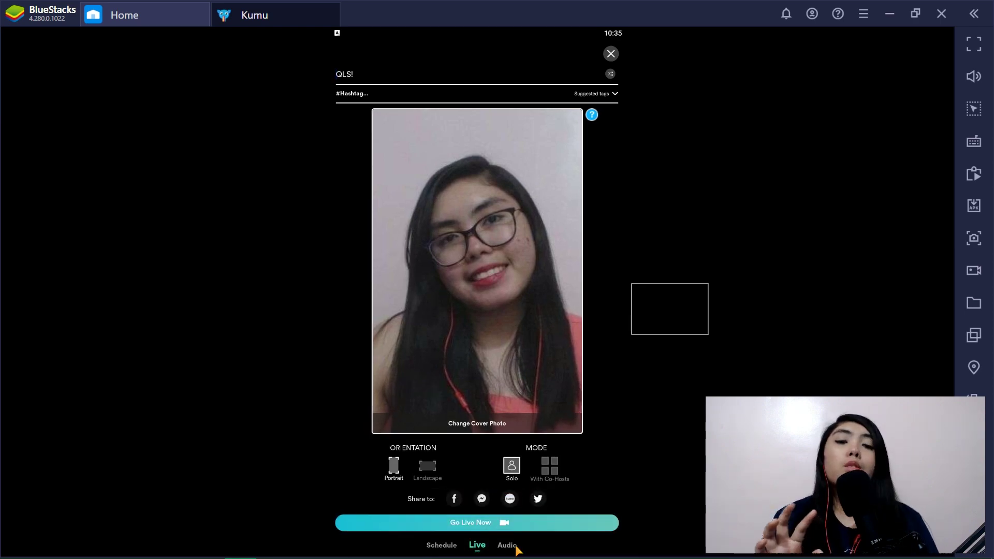